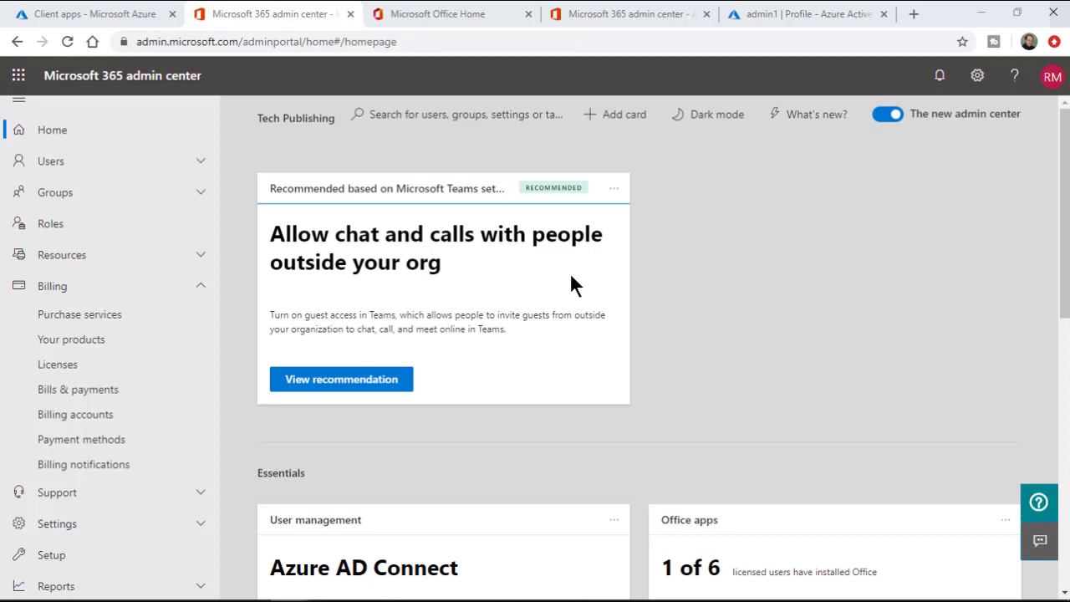
# Step: Search the purchasable services for "intune" and open the details of the Microsoft Intune product
pyautogui.click(102, 317)
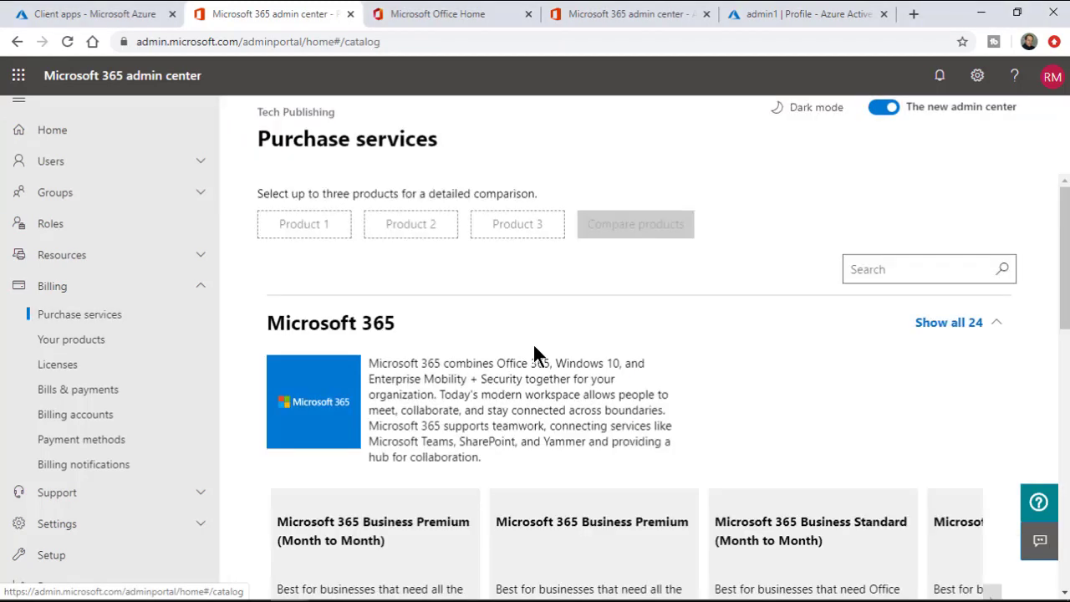
pyautogui.click(888, 269)
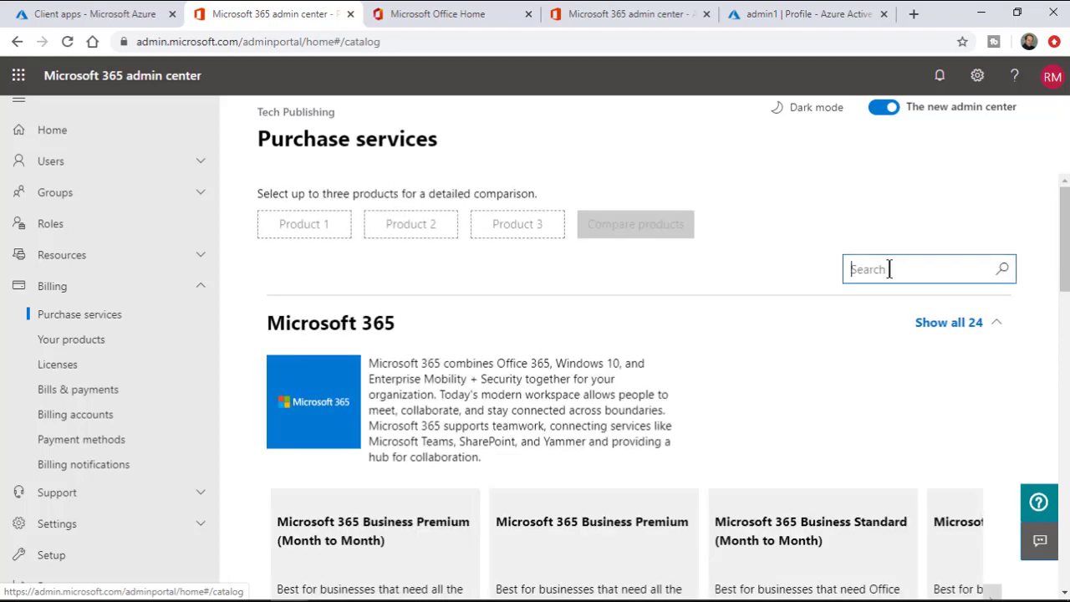
pyautogui.write('intune')
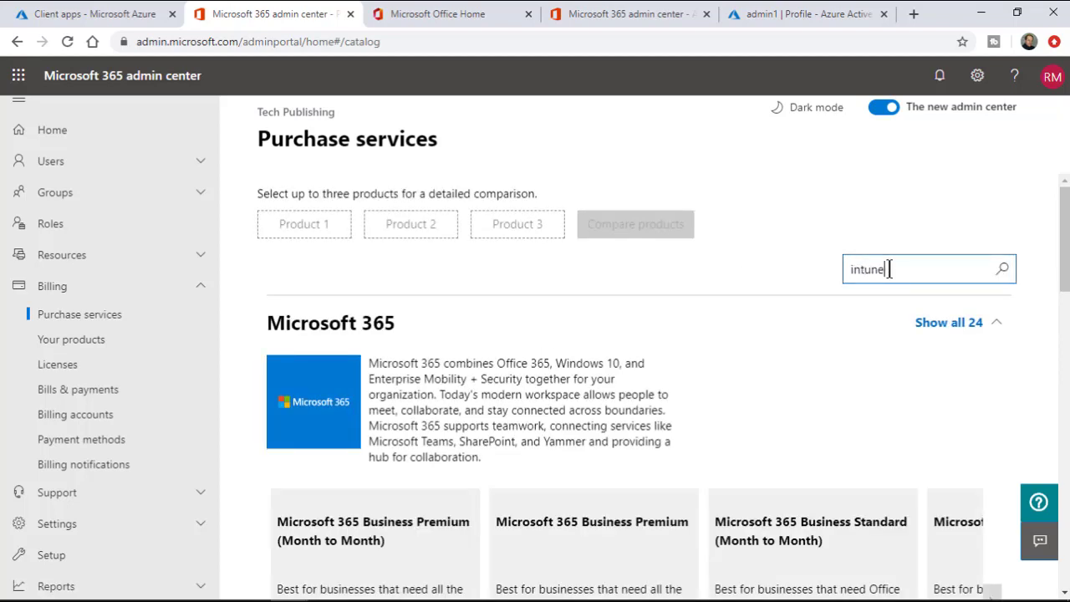
pyautogui.press('Return')
pyautogui.scroll(-3, 355, 490)
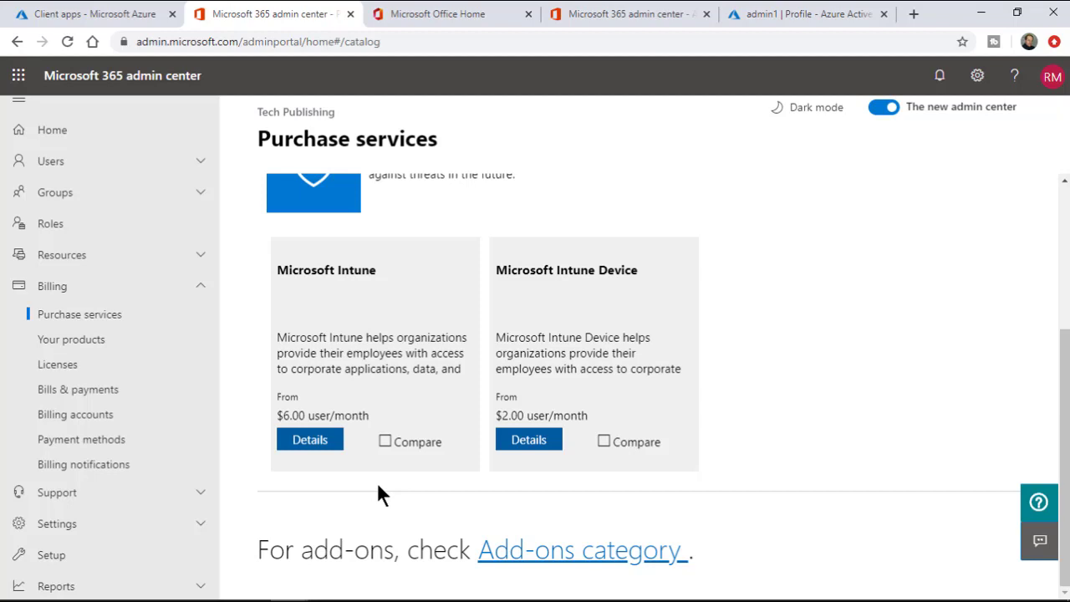
pyautogui.click(323, 443)
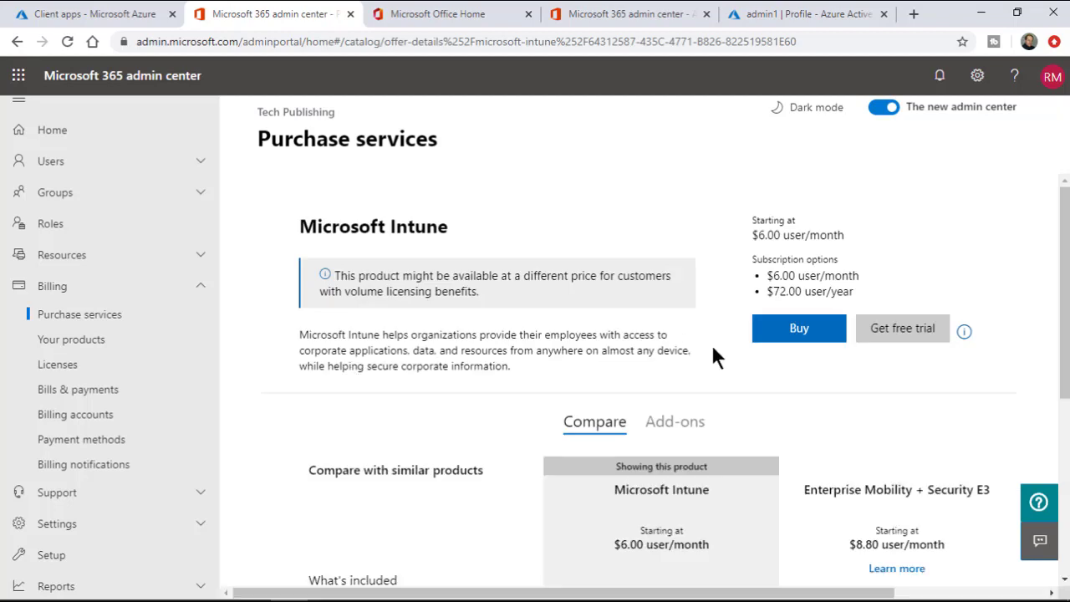
# Step: Order one Microsoft Intune user license with monthly payment and return to the admin home
pyautogui.click(801, 329)
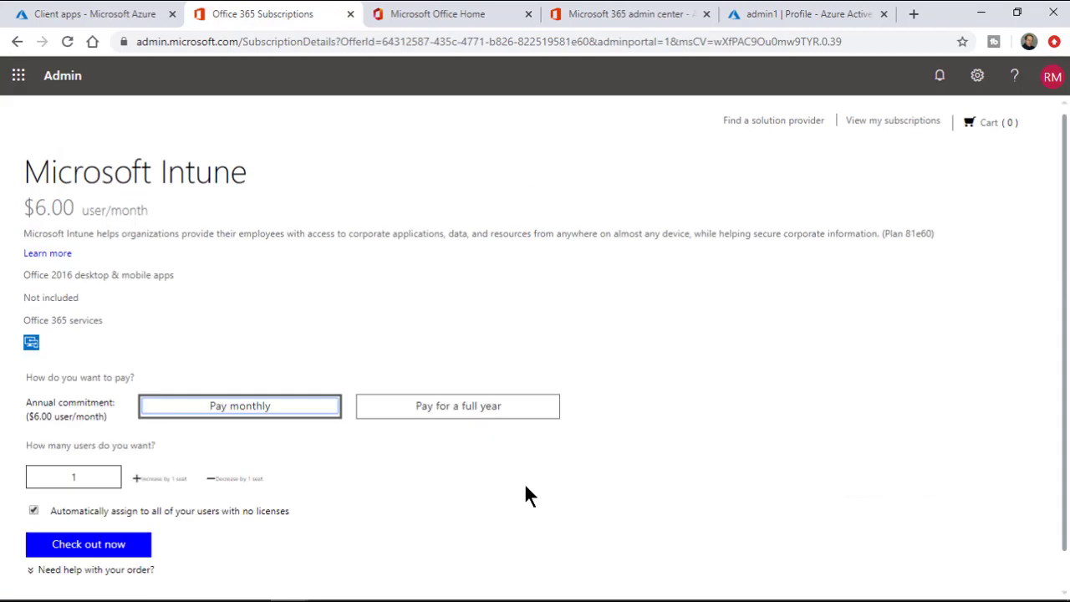
pyautogui.click(92, 545)
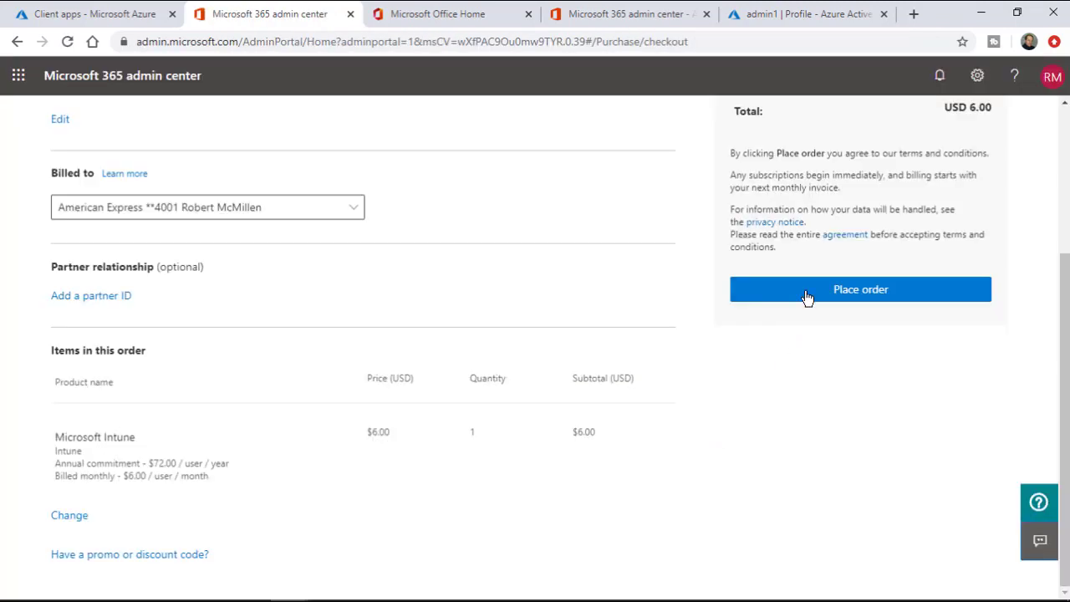
pyautogui.click(807, 294)
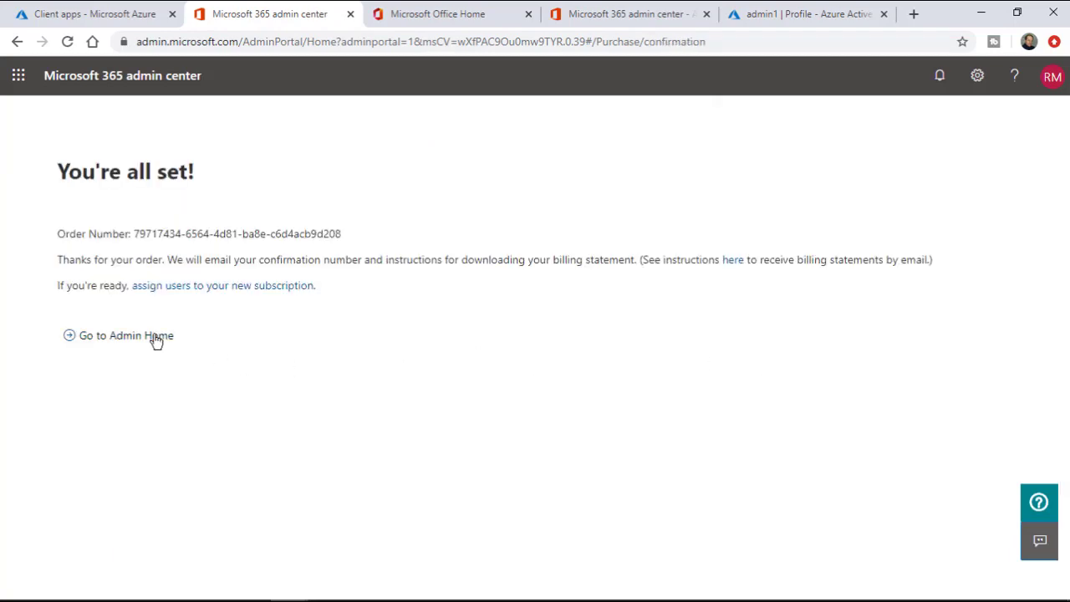
pyautogui.click(155, 337)
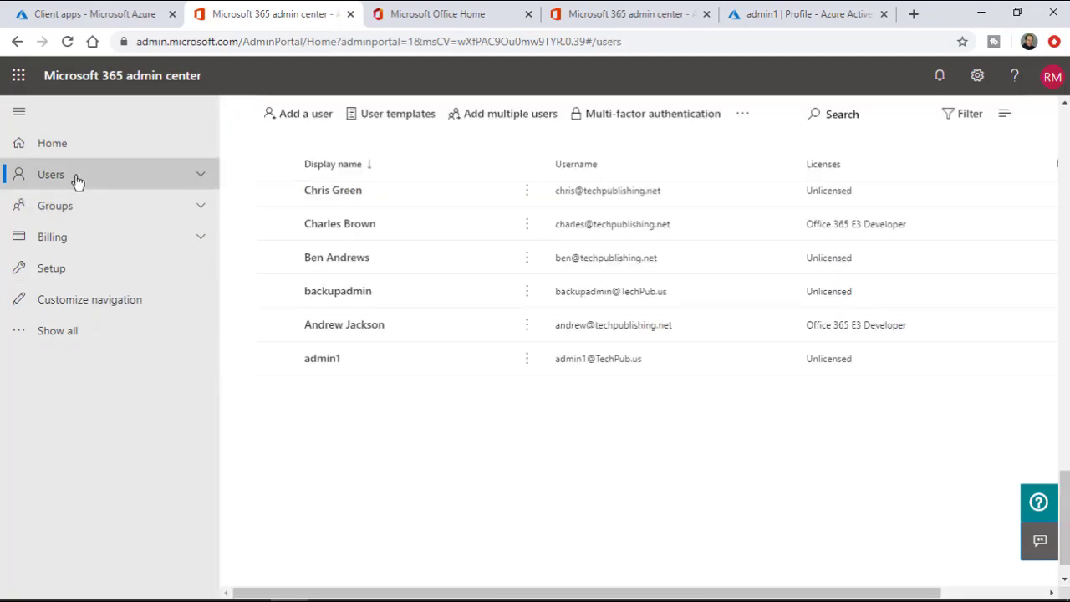
# Step: Open the license and app settings of the active user admin1
pyautogui.click(76, 182)
pyautogui.click(79, 208)
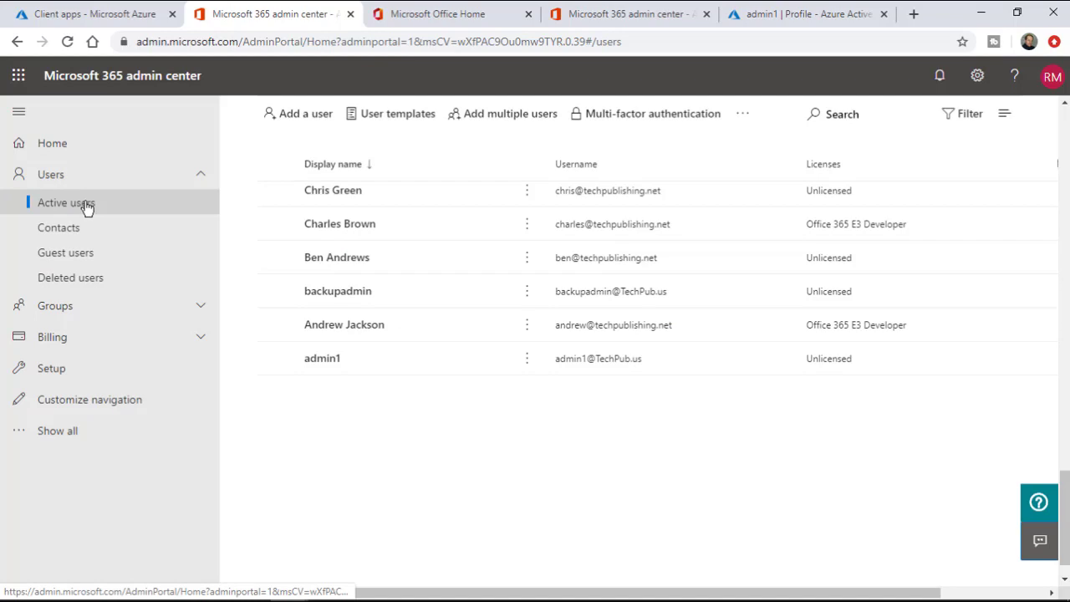
pyautogui.click(276, 359)
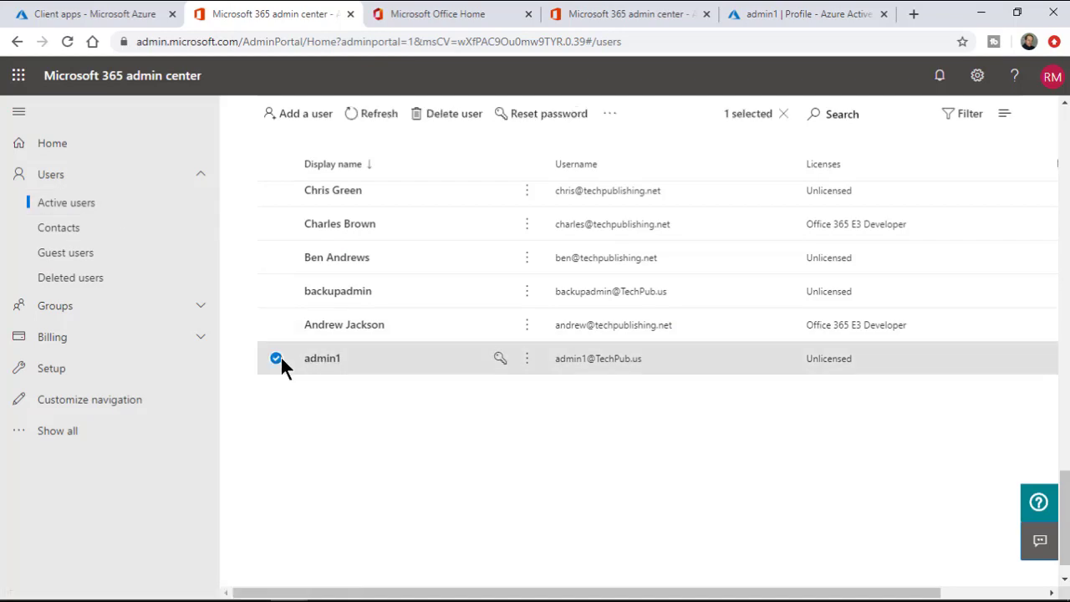
pyautogui.click(319, 360)
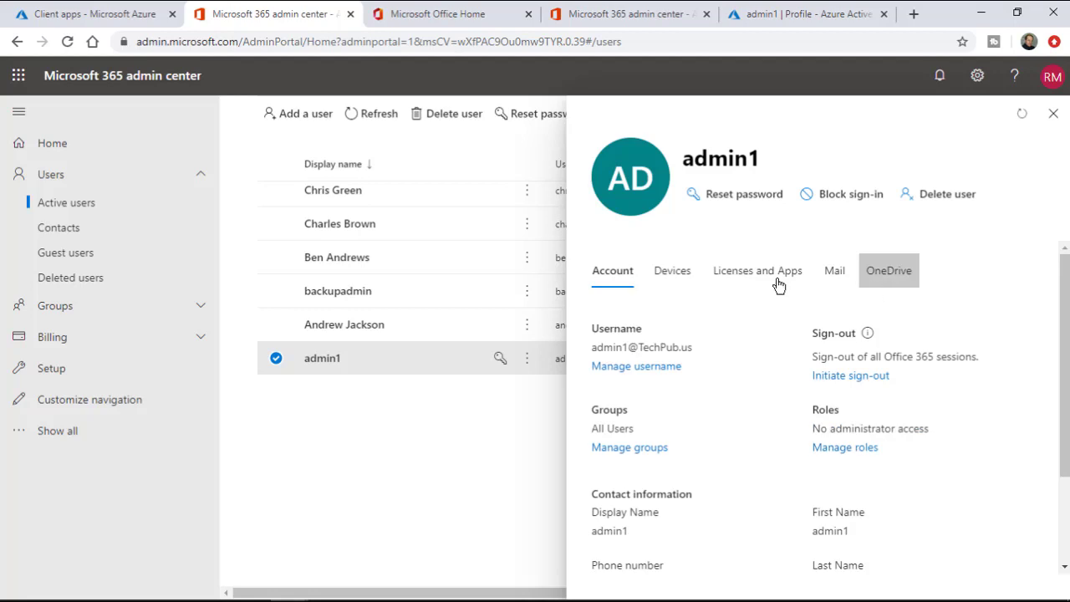
pyautogui.click(767, 279)
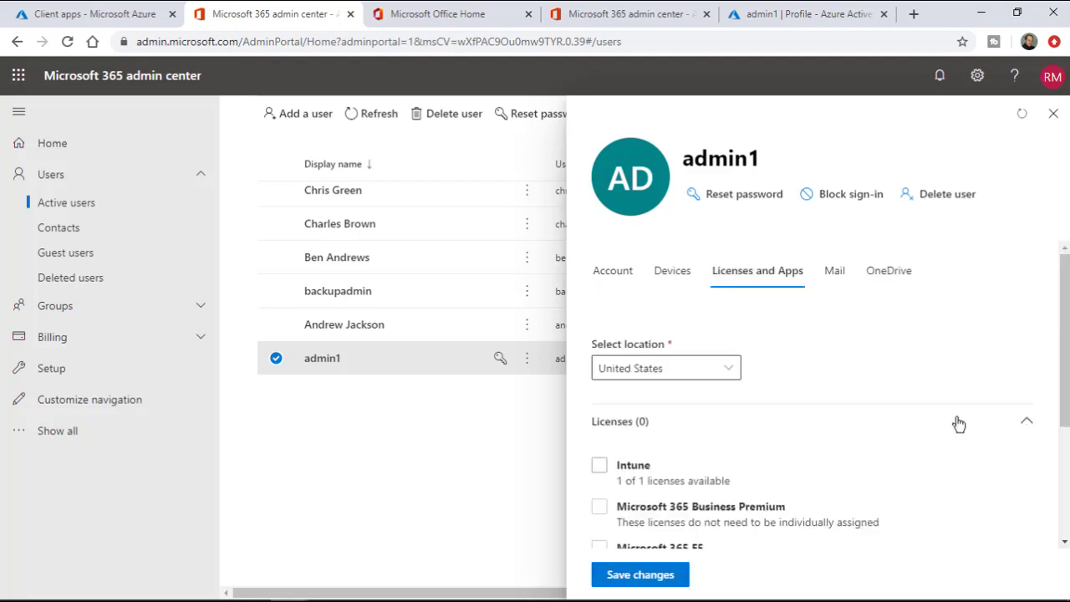
# Step: Assign the Intune and Office 365 E3 Developer licenses to admin1, save the changes and close the user's details
pyautogui.scroll(-3, 958, 424)
pyautogui.click(598, 276)
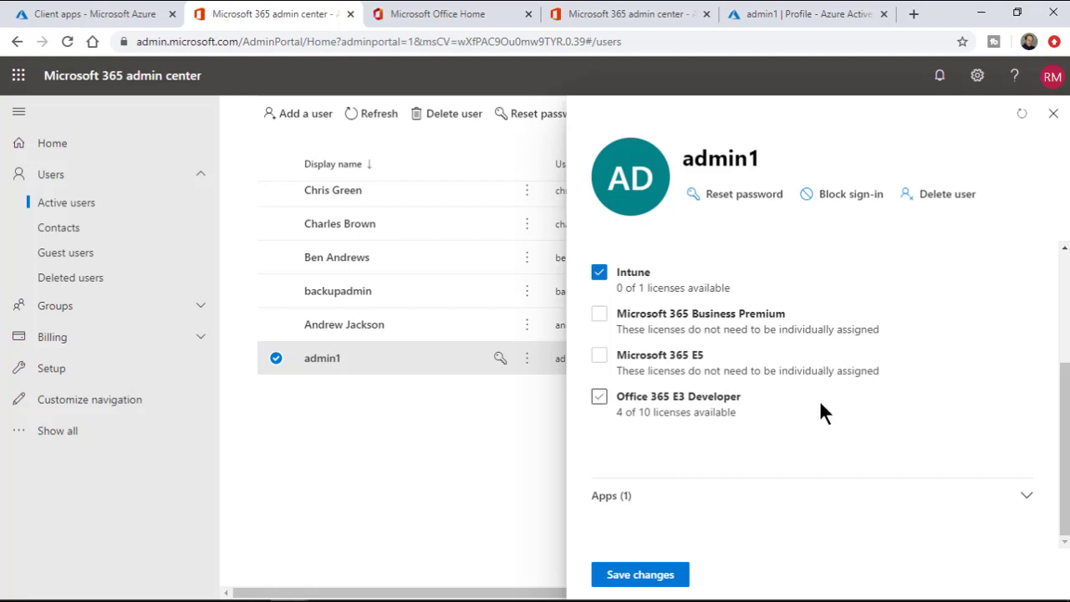
pyautogui.click(599, 400)
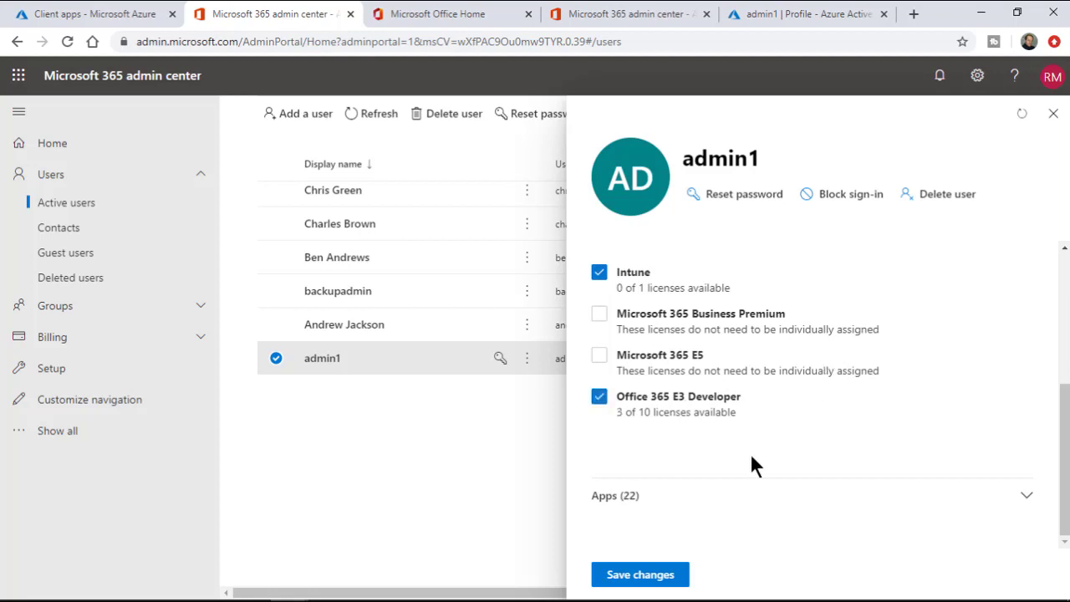
pyautogui.click(644, 573)
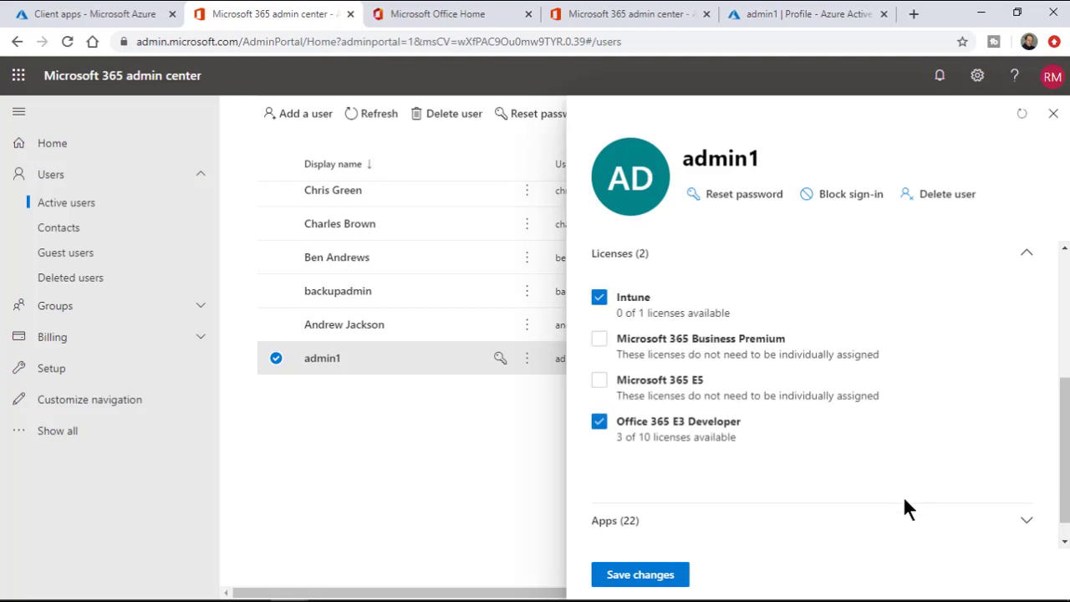
pyautogui.press('Escape')
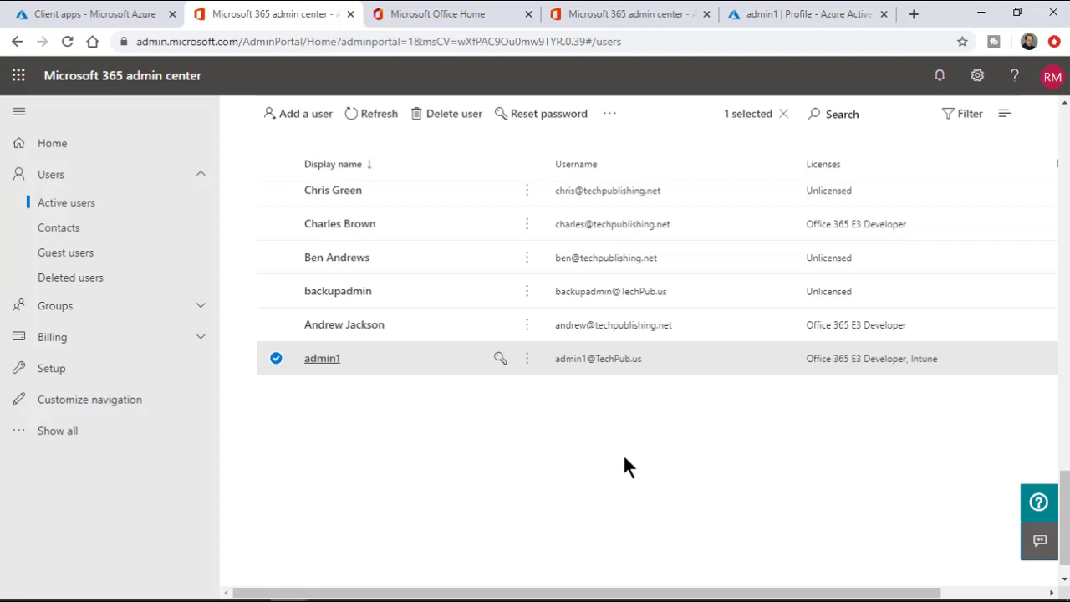
# Step: Switch to the Windows client desktop and open the Access work or school account settings
pyautogui.click(125, 15)
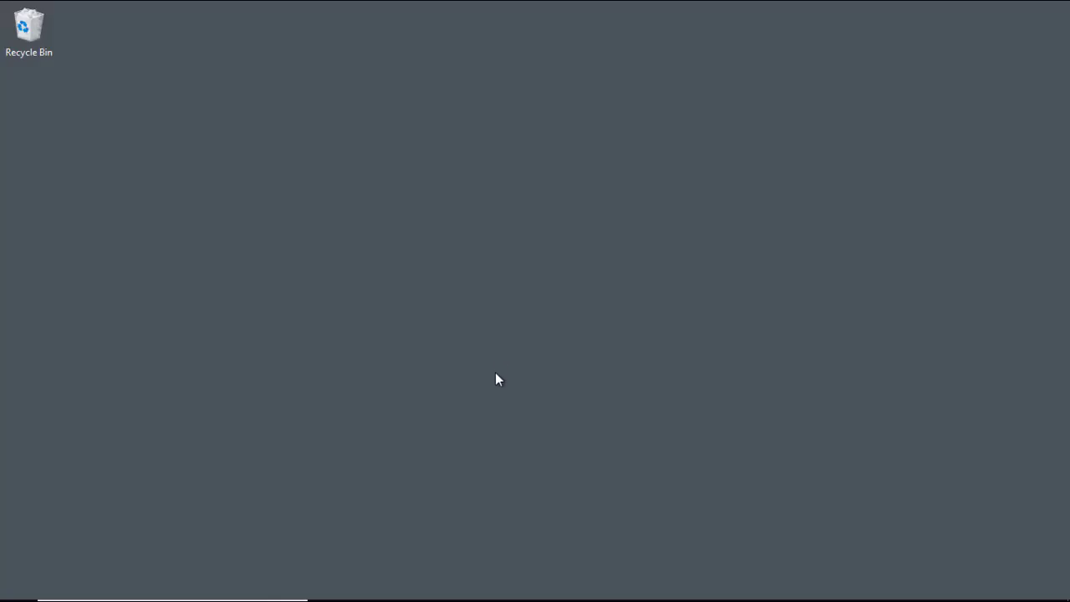
pyautogui.moveTo(352, 585)
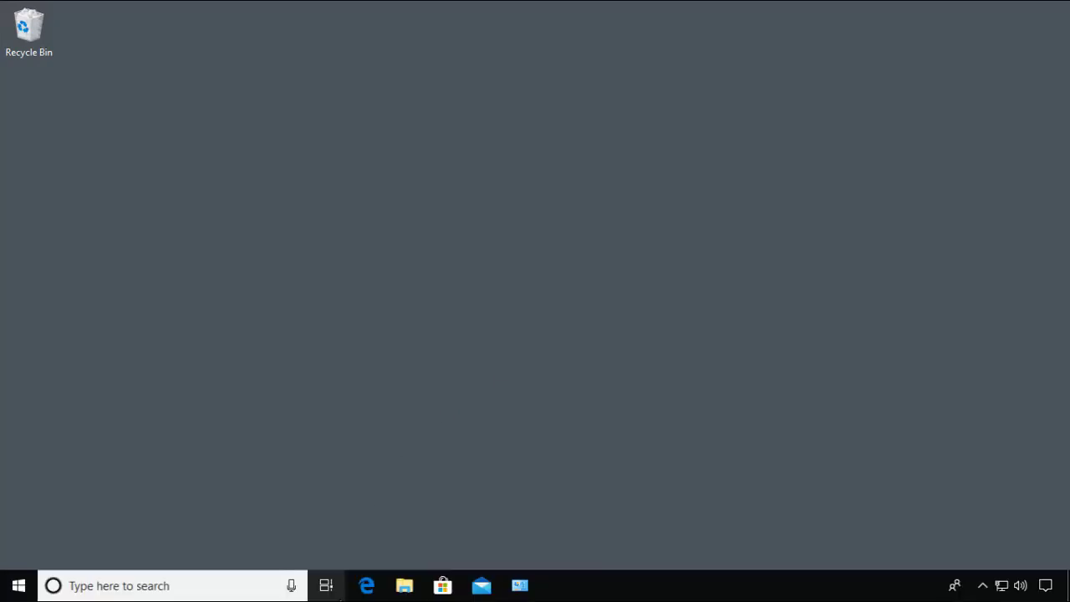
pyautogui.click(16, 590)
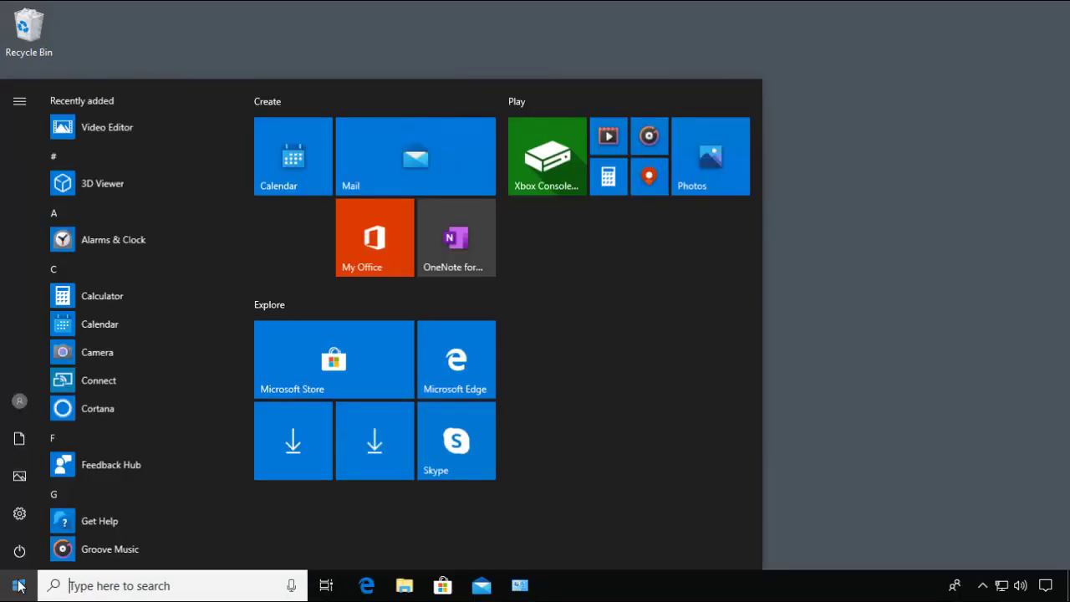
pyautogui.click(22, 519)
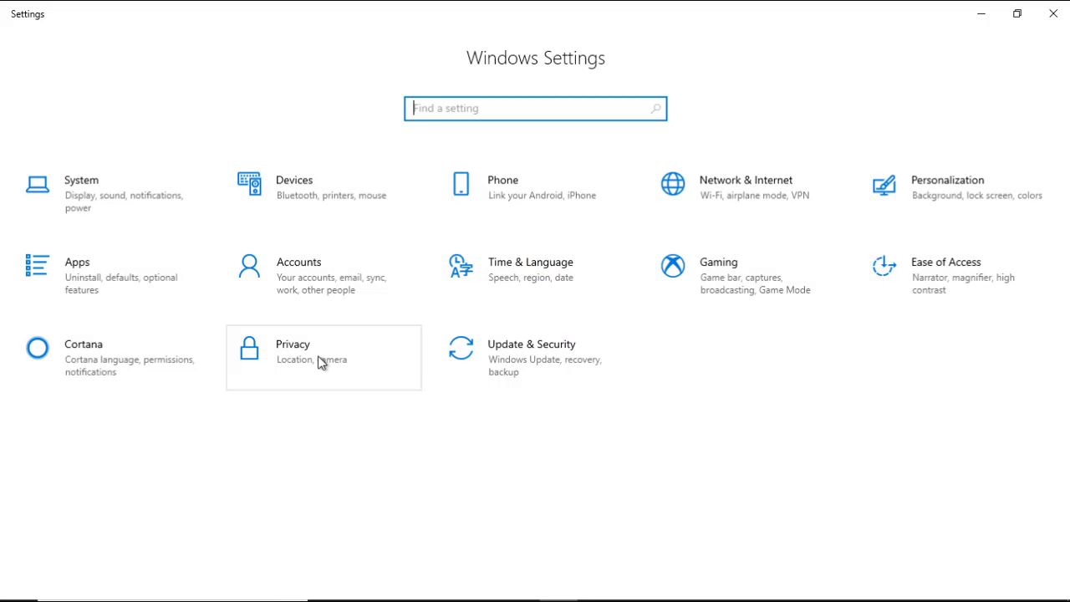
pyautogui.click(320, 285)
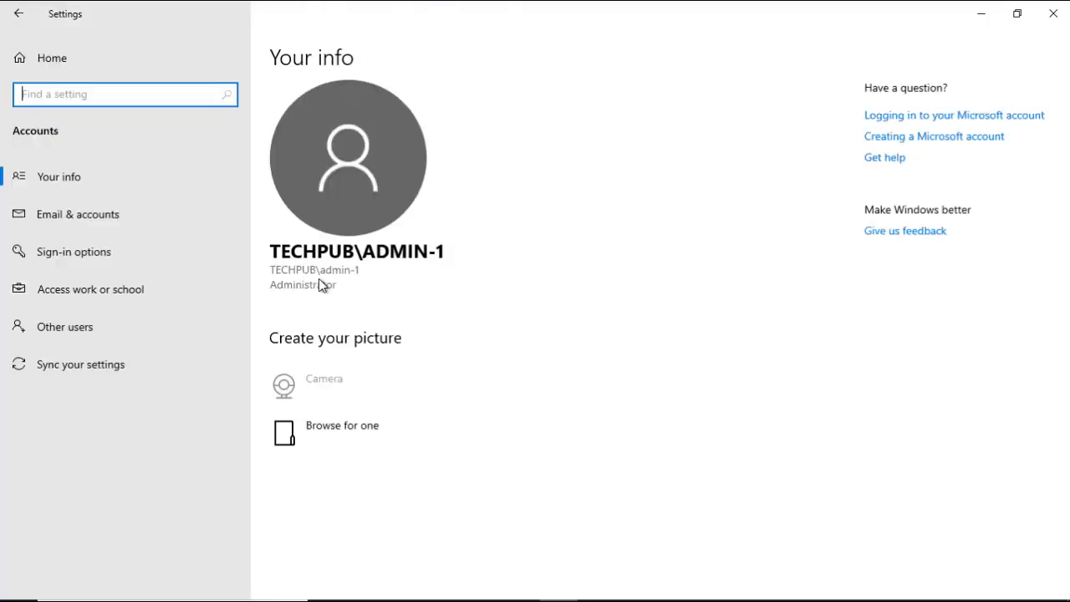
pyautogui.click(123, 290)
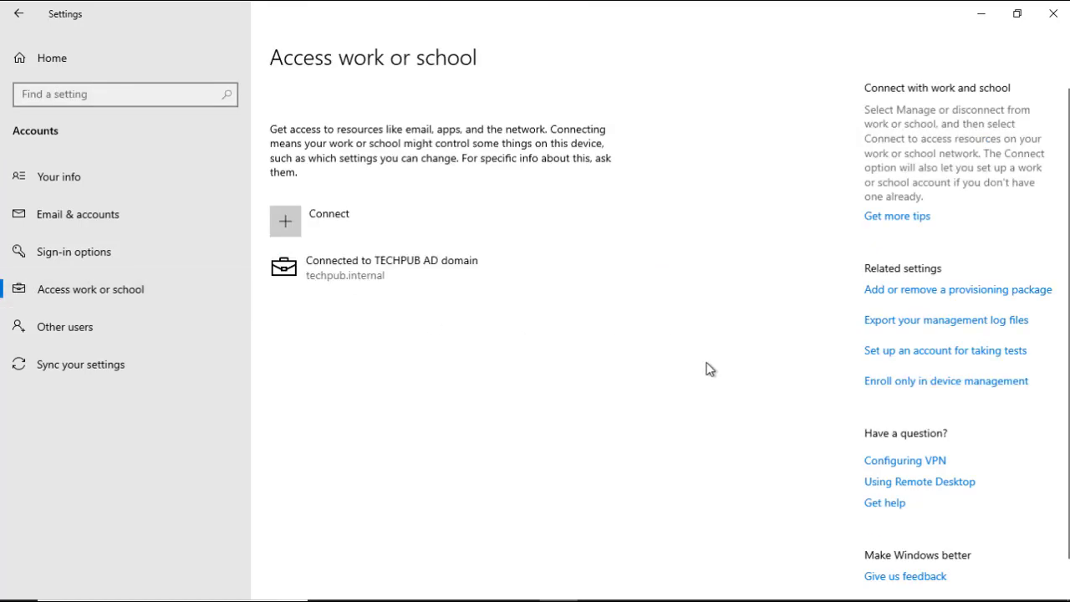
# Step: Start enrolling the PC only in device management and submit the work account's e-mail address
pyautogui.click(912, 388)
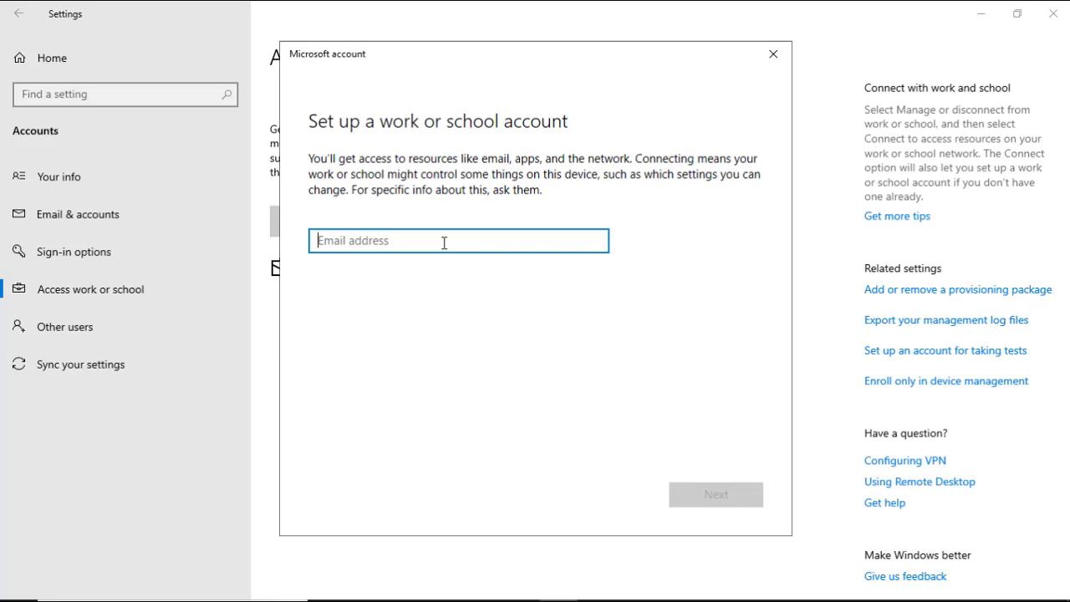
pyautogui.hotkey('ctrl', 'v')
pyautogui.press('Return')
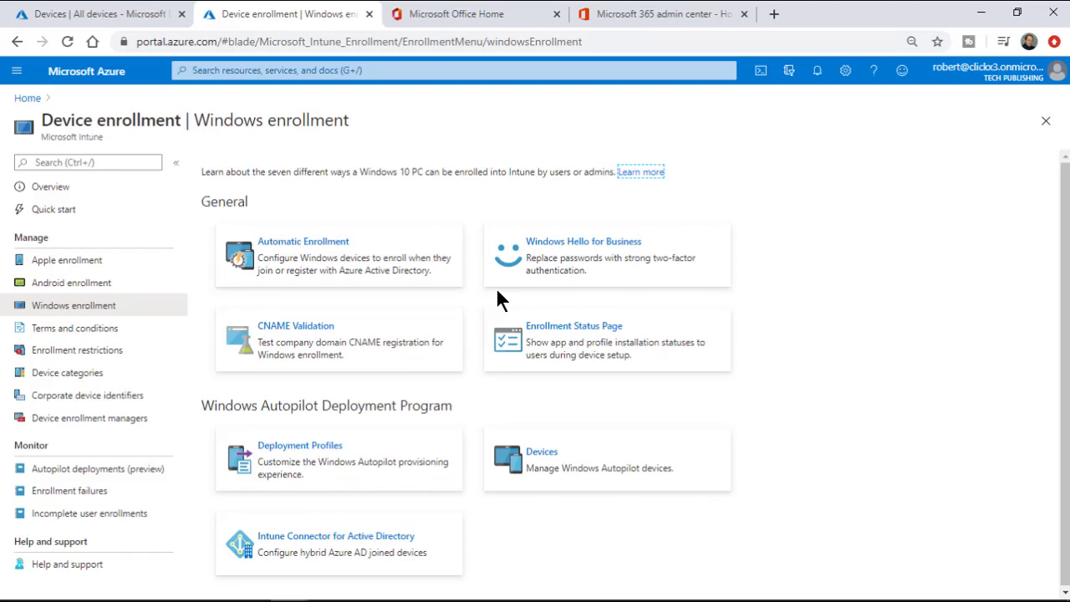
# Step: Switch to the Azure portal and copy the MDM discovery URL from Intune's automatic enrollment configuration
pyautogui.click(406, 253)
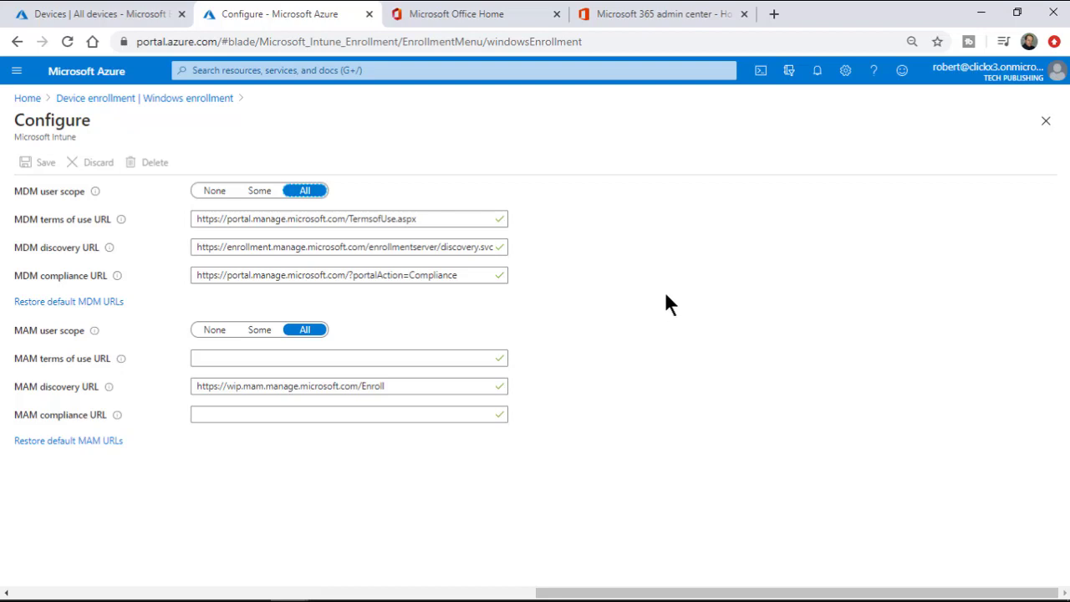
pyautogui.moveTo(193, 248); pyautogui.dragTo(553, 248)
pyautogui.rightClick(445, 243)
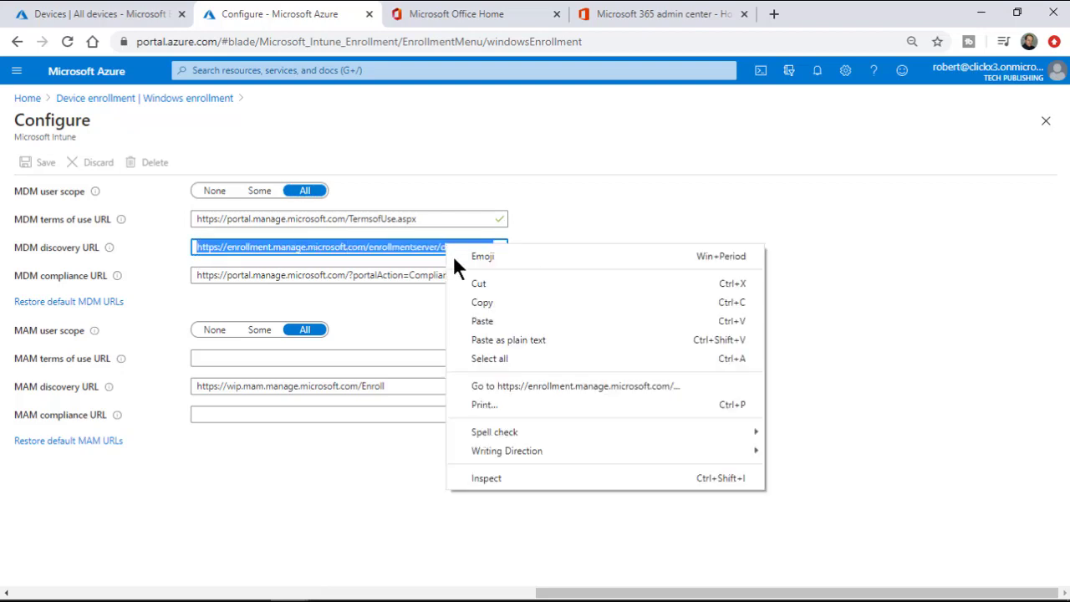
pyautogui.click(473, 301)
# Step: Return to the client's work account setup, paste the copied discovery URL as the MDM Server URL and continue
pyautogui.click(635, 235)
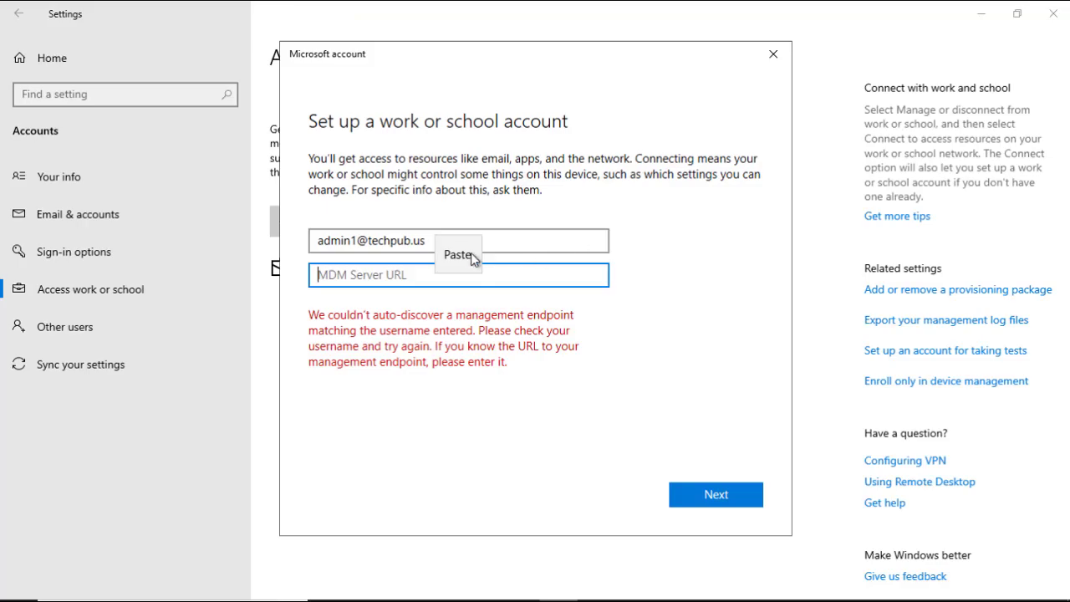
pyautogui.click(471, 256)
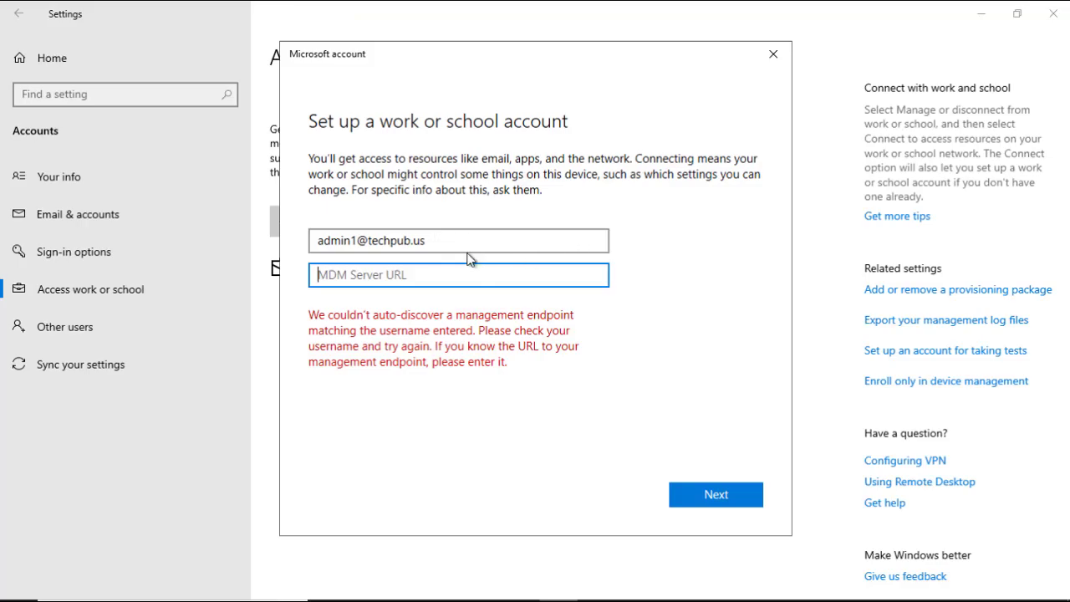
pyautogui.click(701, 500)
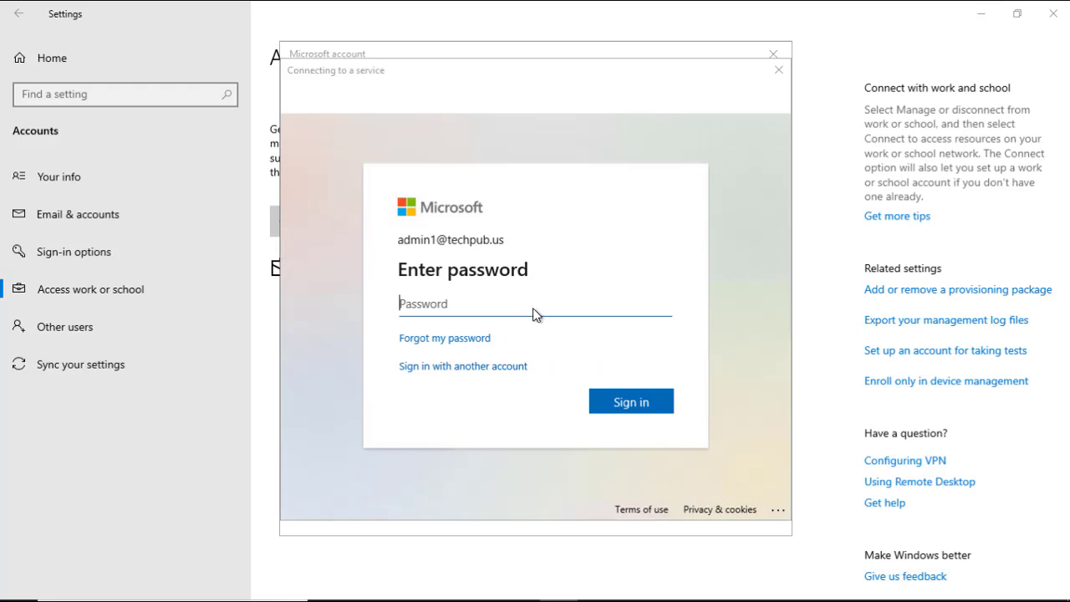
# Step: Sign in with the work account's password and finish the device setup
pyautogui.hotkey('ctrl', 'v')
pyautogui.click(627, 401)
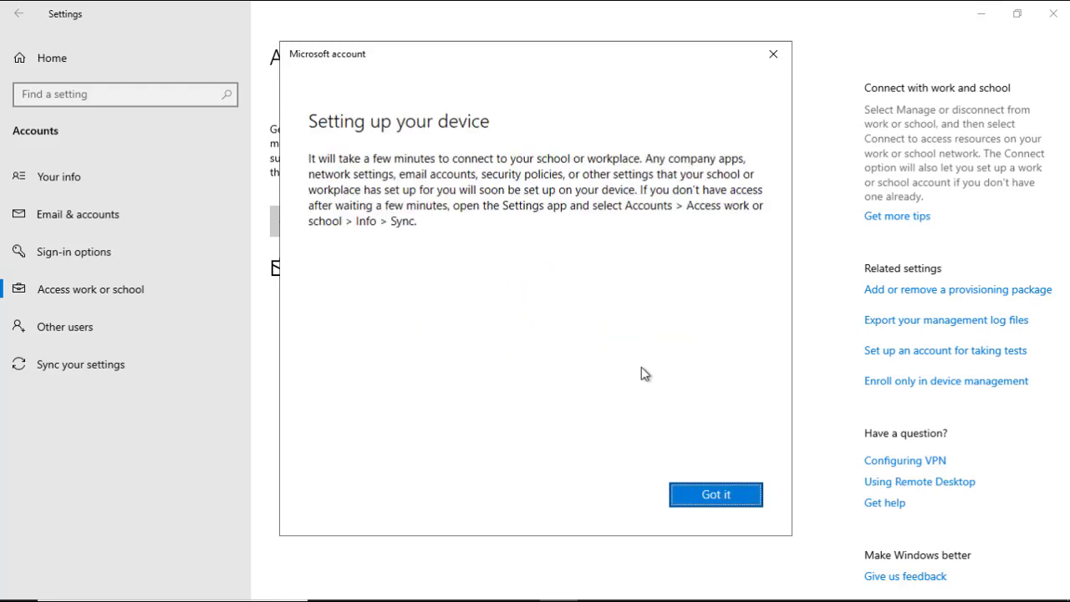
pyautogui.click(701, 494)
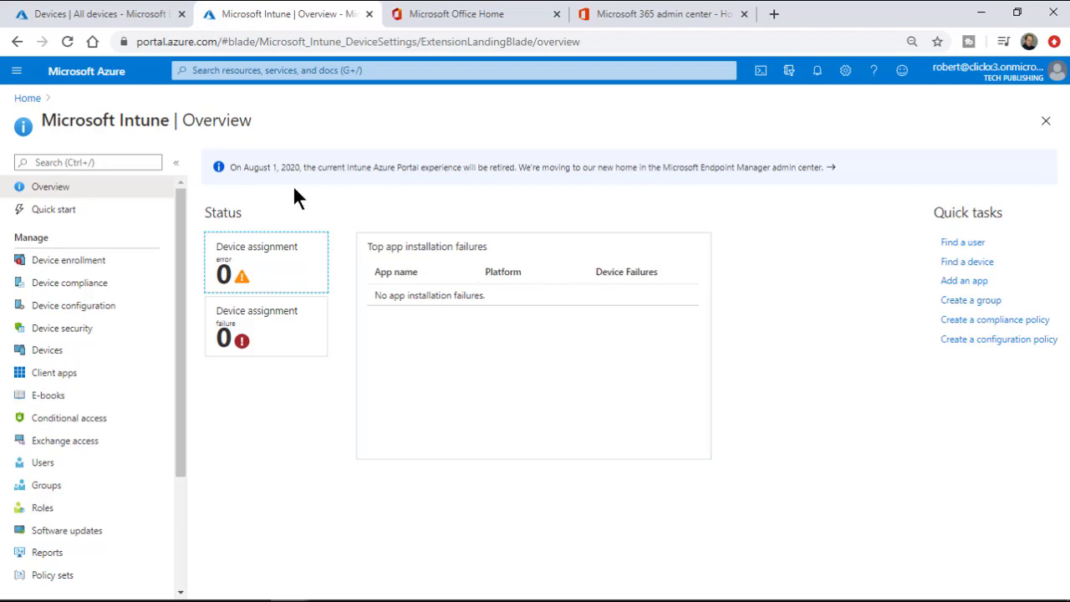
# Step: Switch to the Microsoft Endpoint Manager admin center and view the list of all devices
pyautogui.click(116, 15)
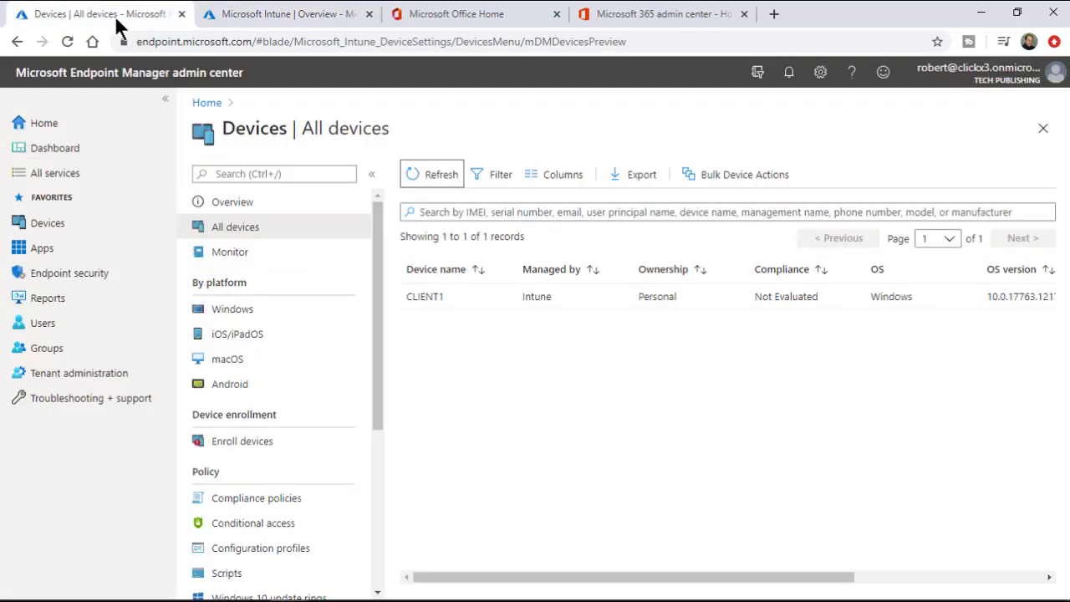